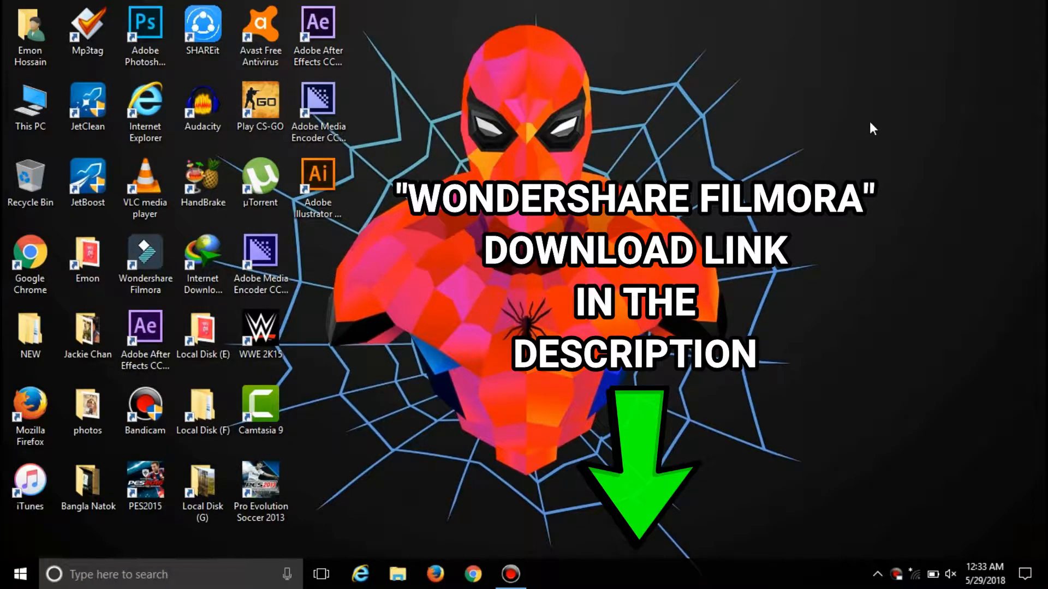
Launch Wondershare Filmora and start a new 16:9 widescreen project in full feature mode
double_click(144, 256)
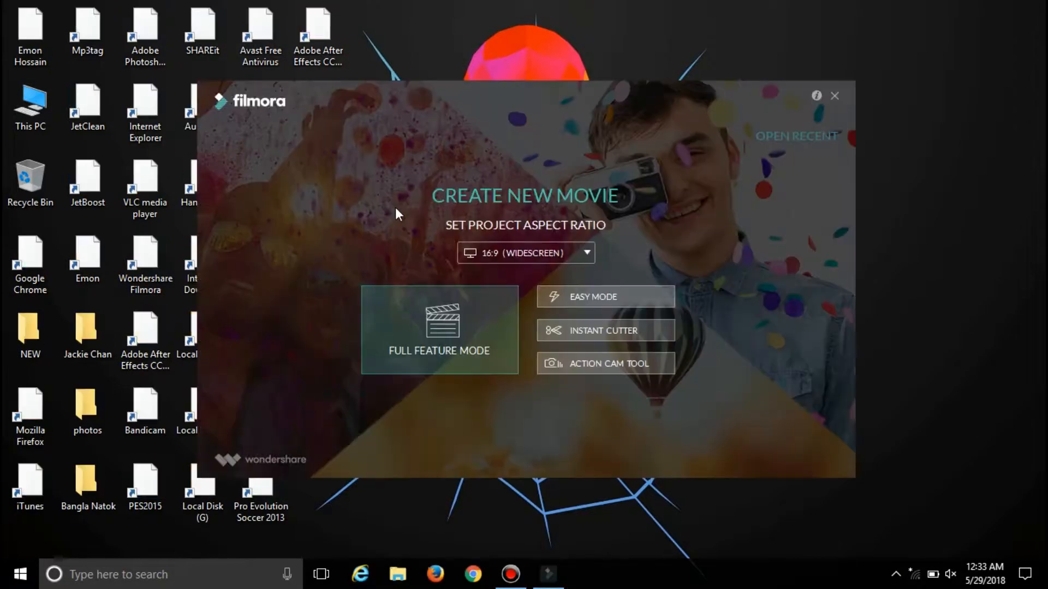
click(422, 331)
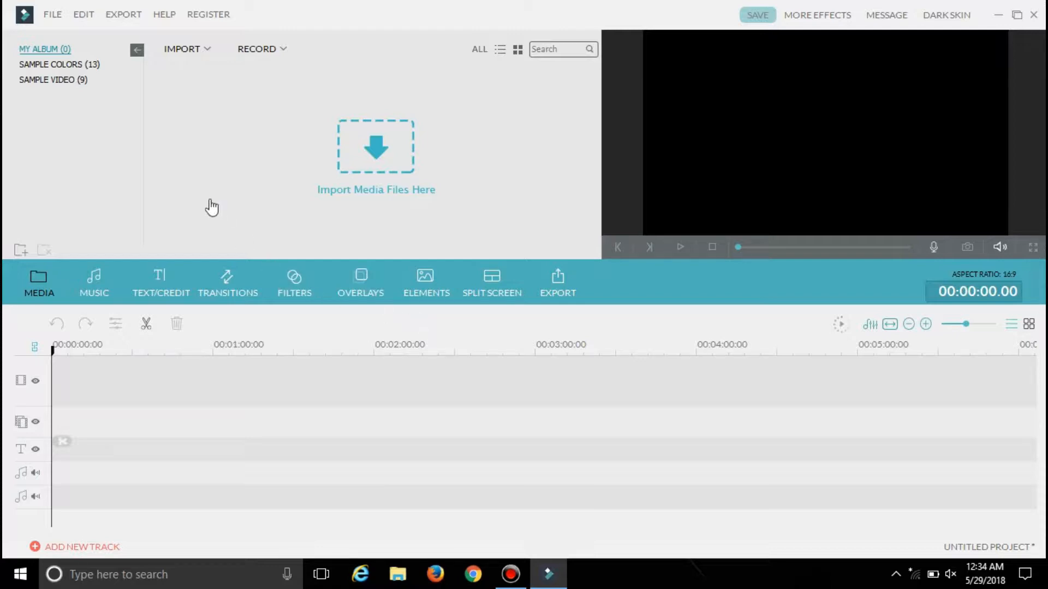
Import Ocean Footage.mp4 from Local Disk (G) and place it at the start of the video track
click(177, 49)
click(195, 67)
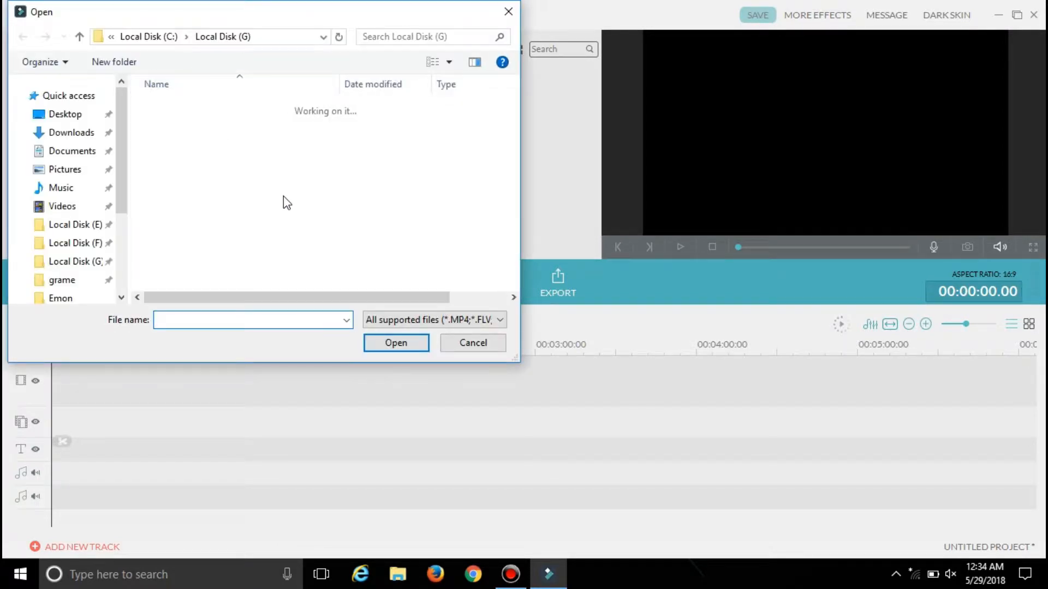
scroll(292, 262, down, 7)
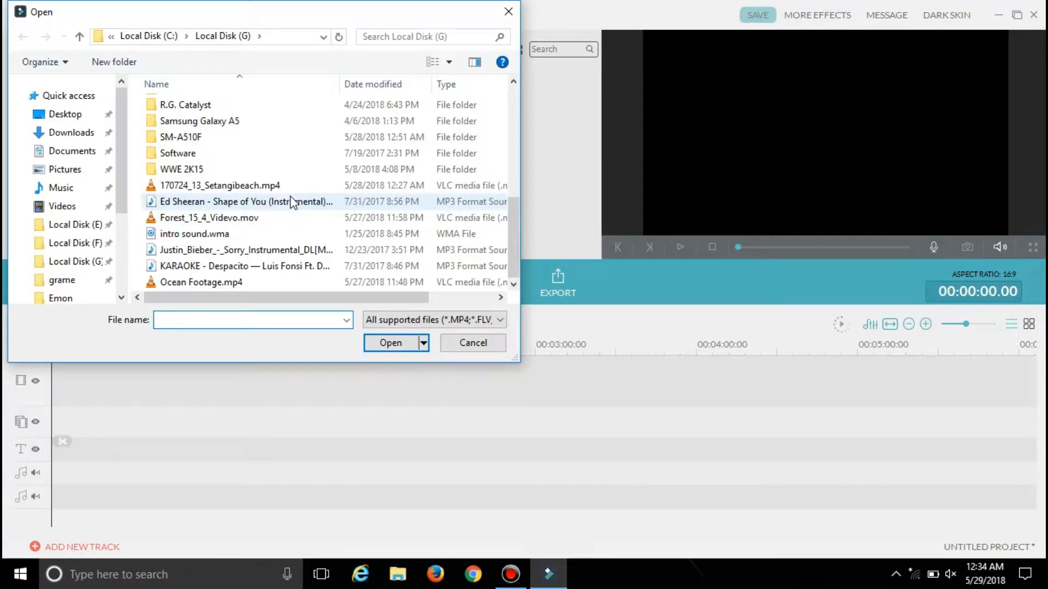
click(261, 281)
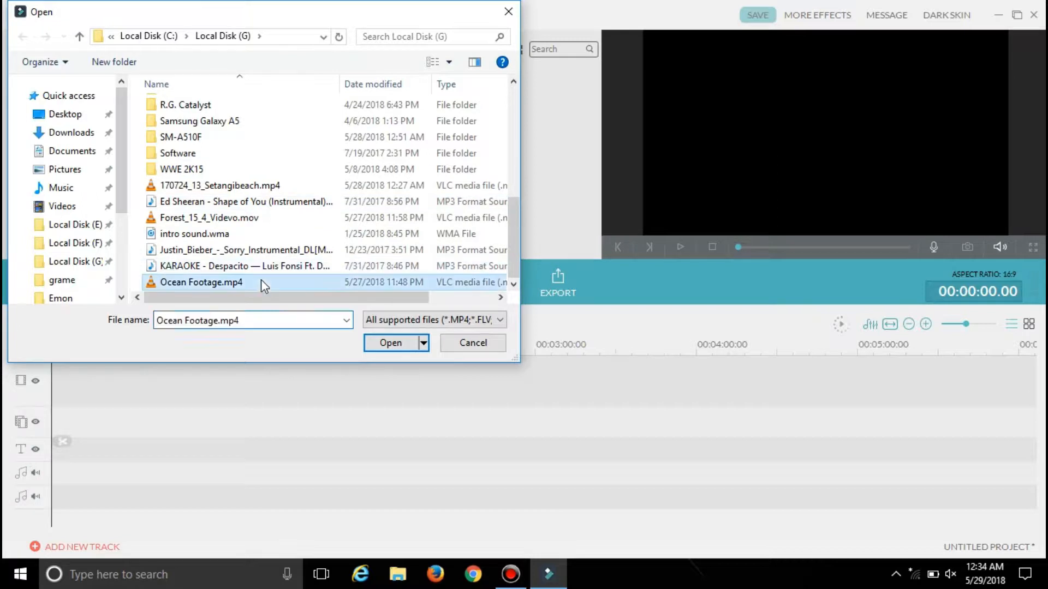
click(378, 343)
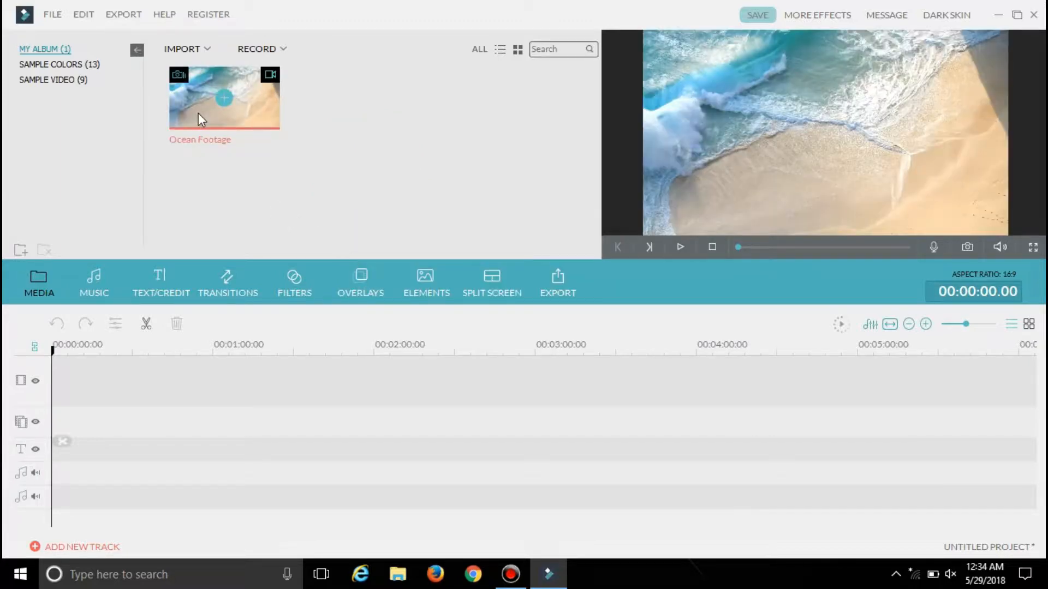
drag(199, 113, 99, 375)
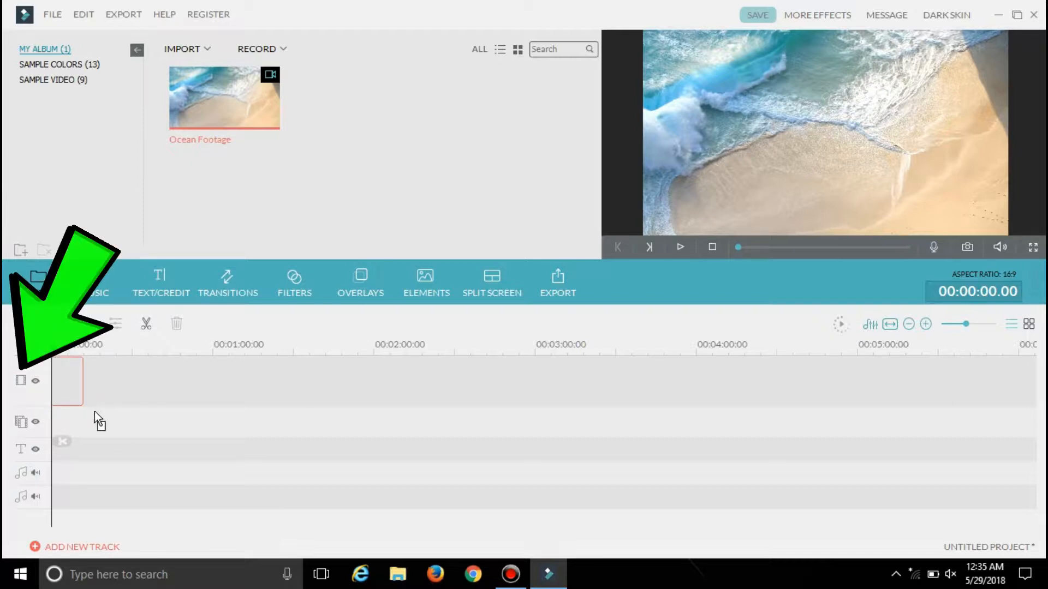
drag(94, 412, 91, 397)
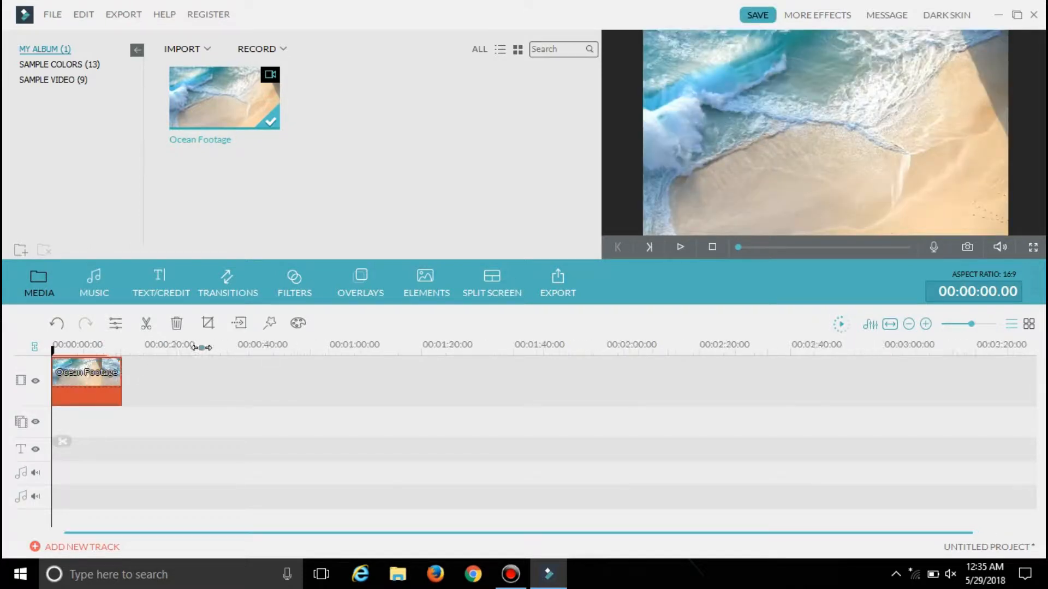
Open Advanced Color Tuning for the Ocean Footage clip and expand its 3D LUT settings
click(298, 324)
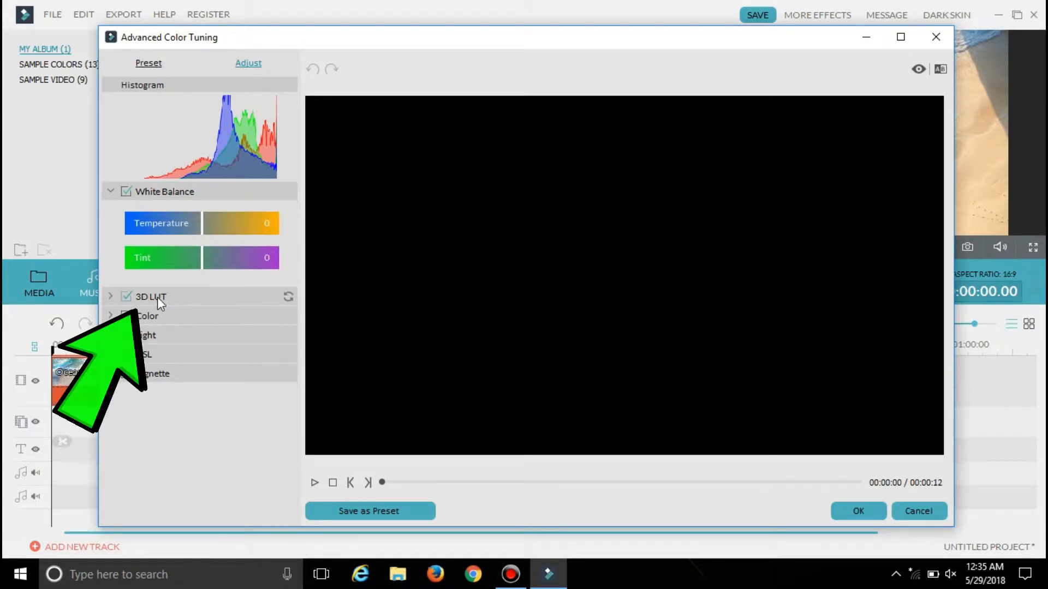
click(111, 296)
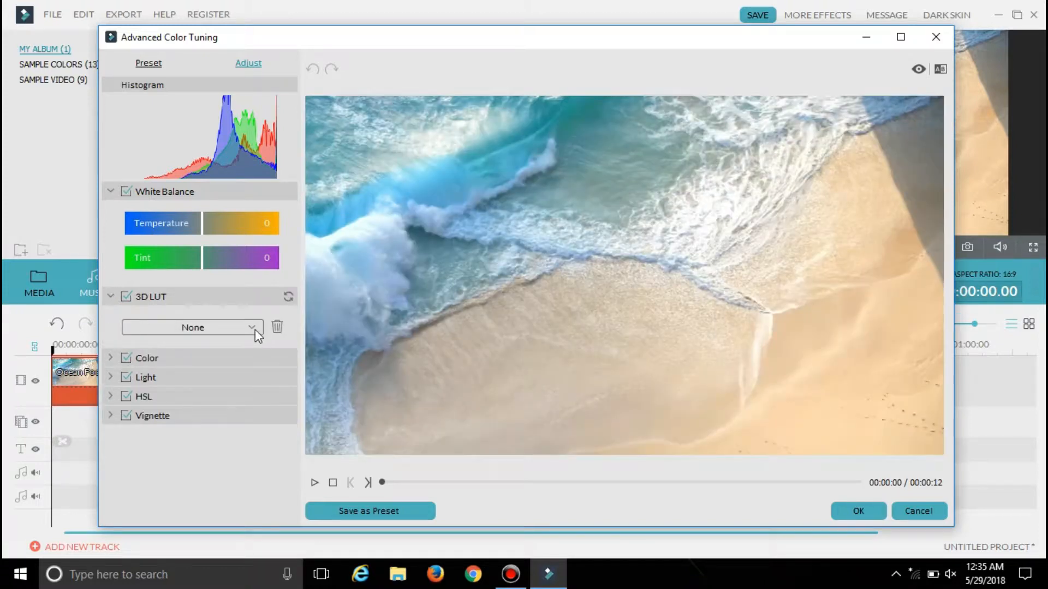
Try the 007 Series and B&W Film 3D LUTs on the Ocean Footage clip
click(254, 329)
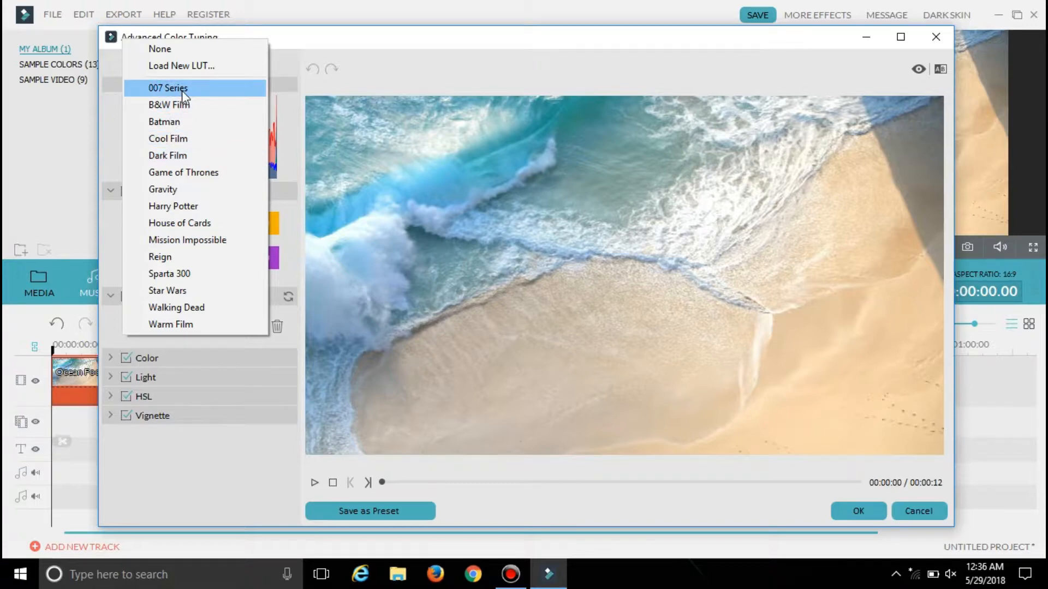
click(207, 91)
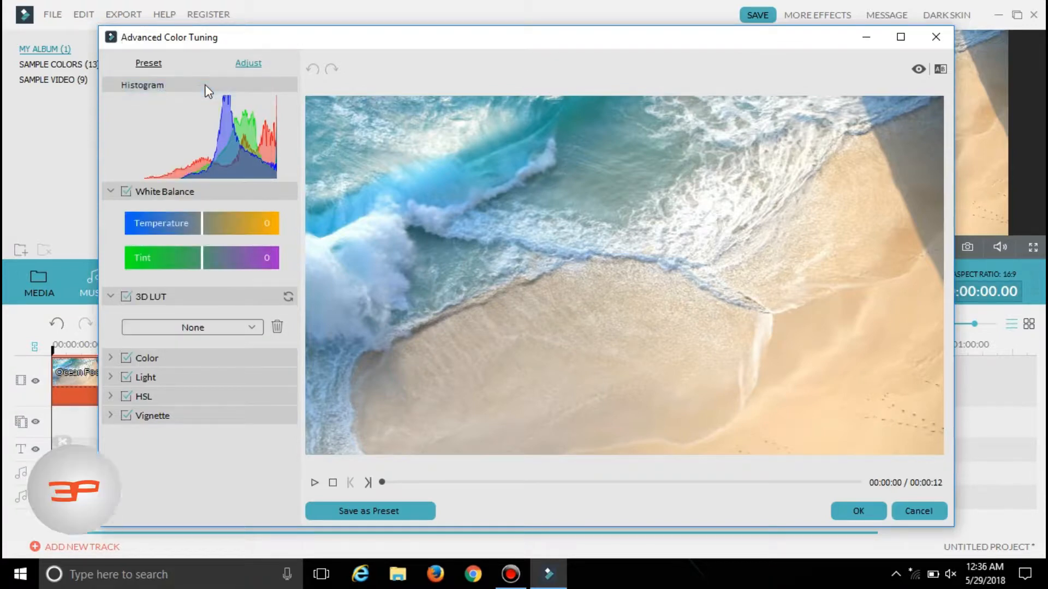
click(250, 328)
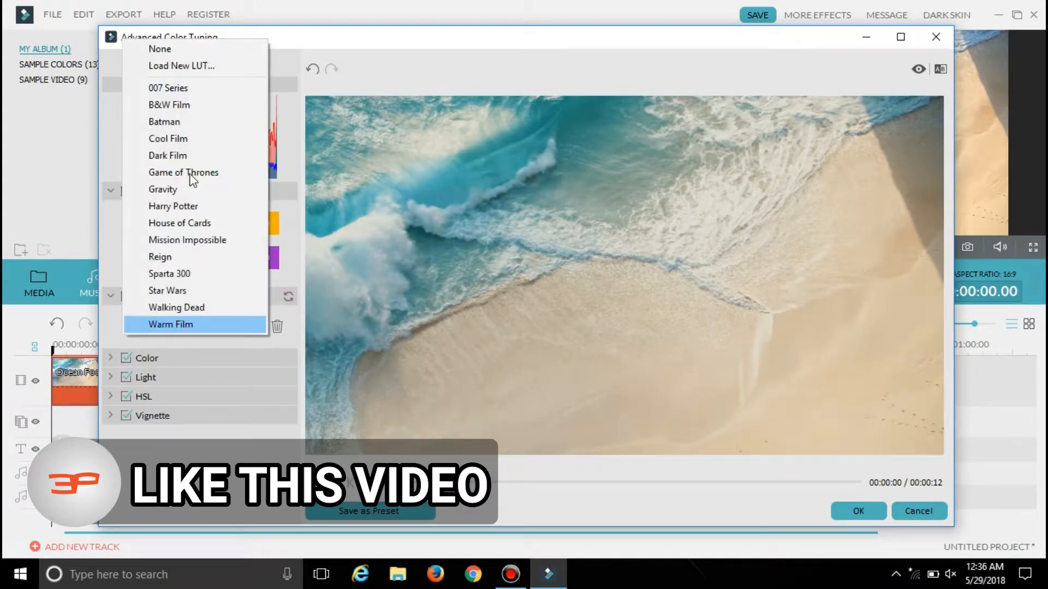
click(178, 108)
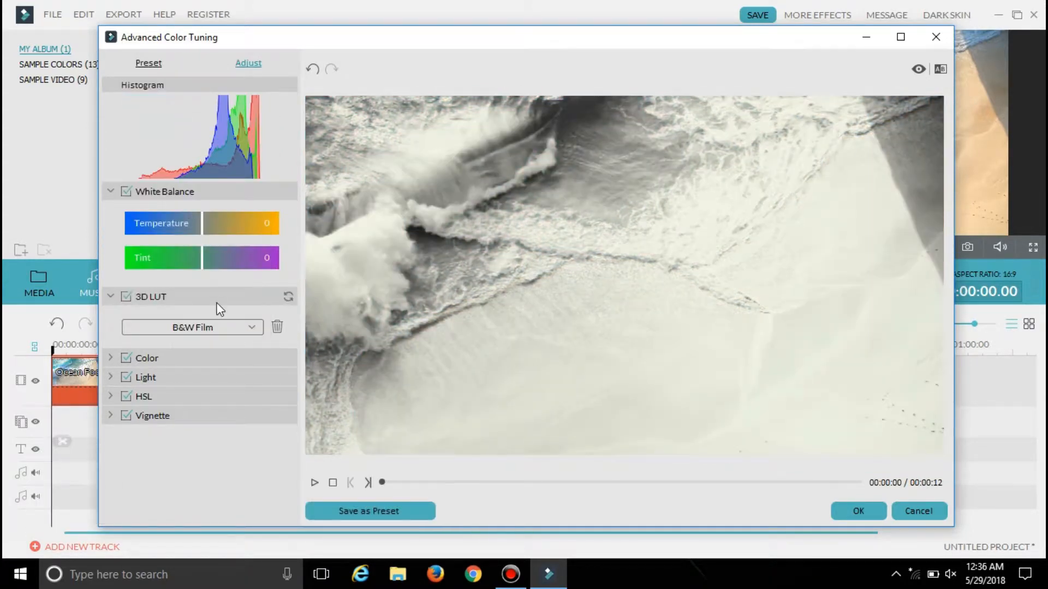
Apply the Batman 3D LUT to the Ocean Footage clip
click(251, 326)
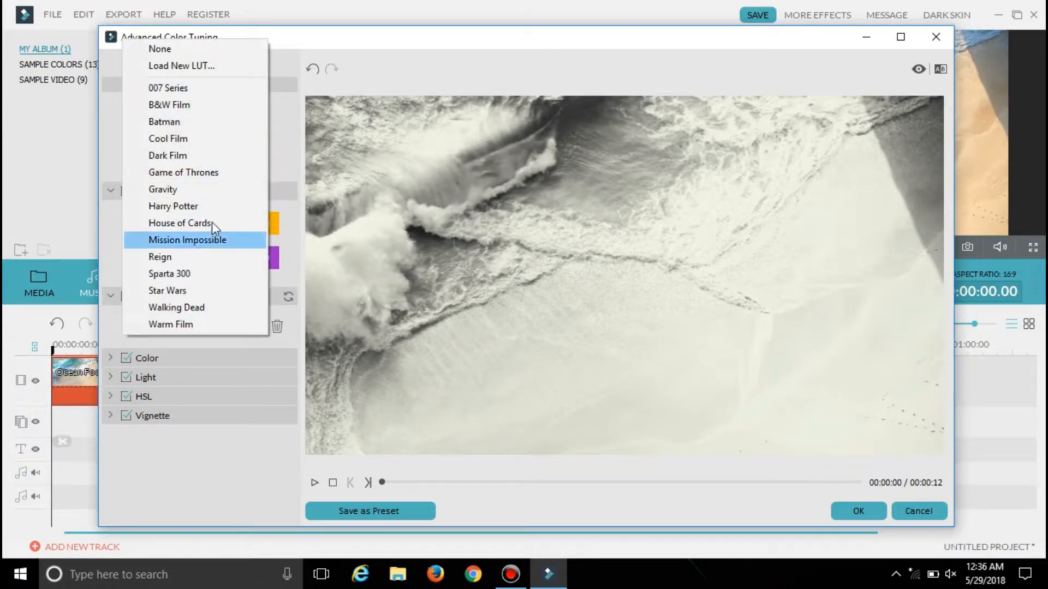
click(178, 122)
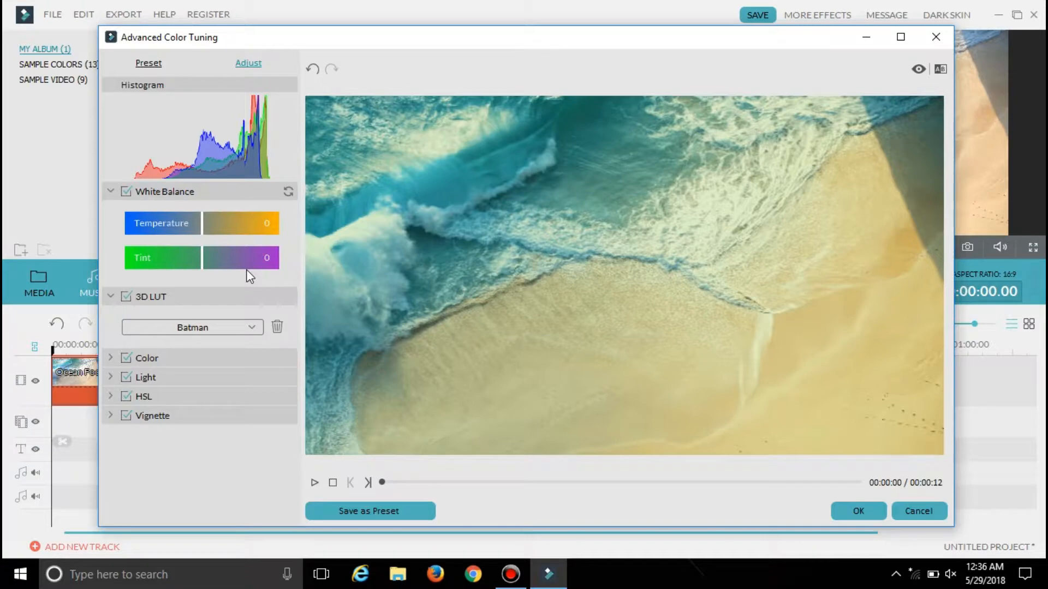
click(251, 332)
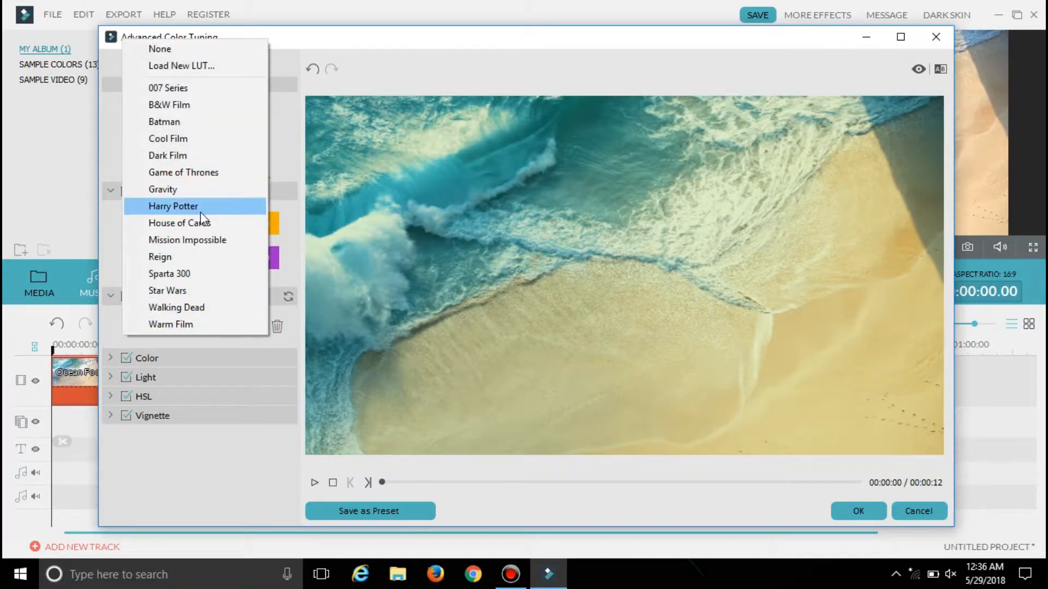
click(195, 122)
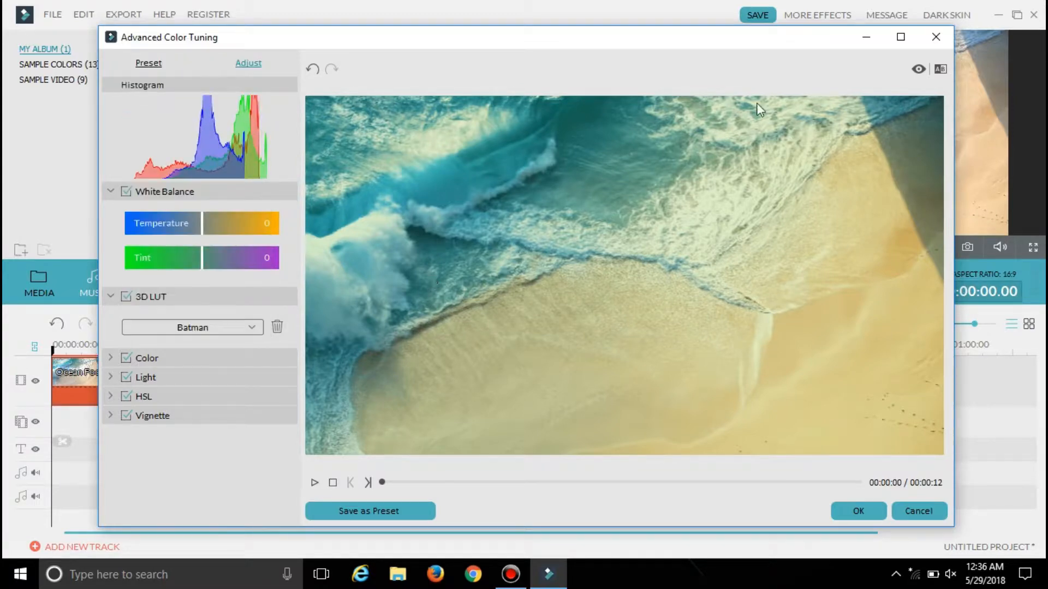
Compare the clip before and after grading in side-by-side, left/right split and top/bottom split views, and disable the comparison
click(940, 71)
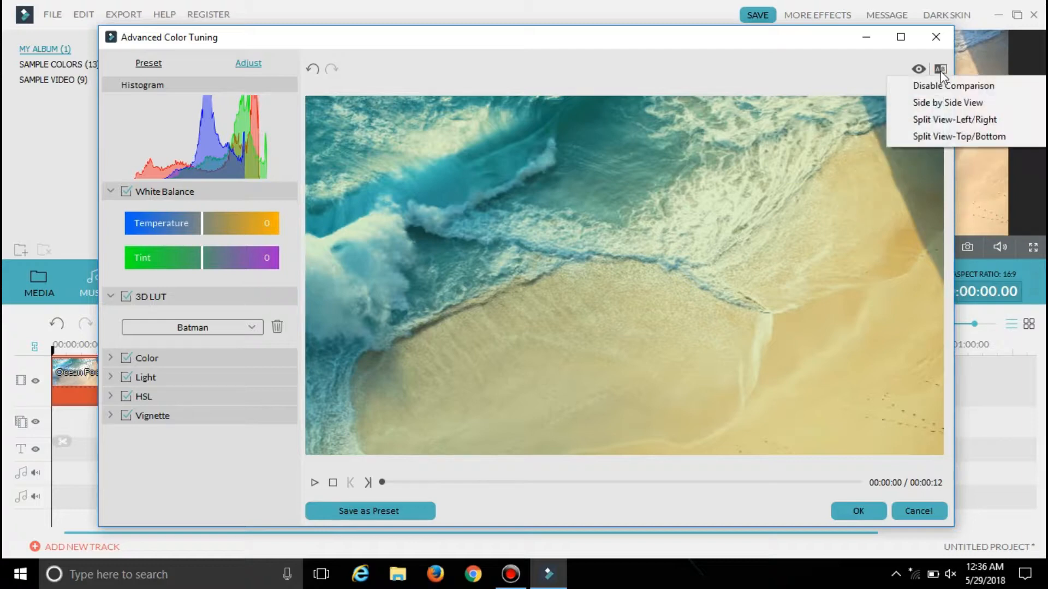
click(937, 104)
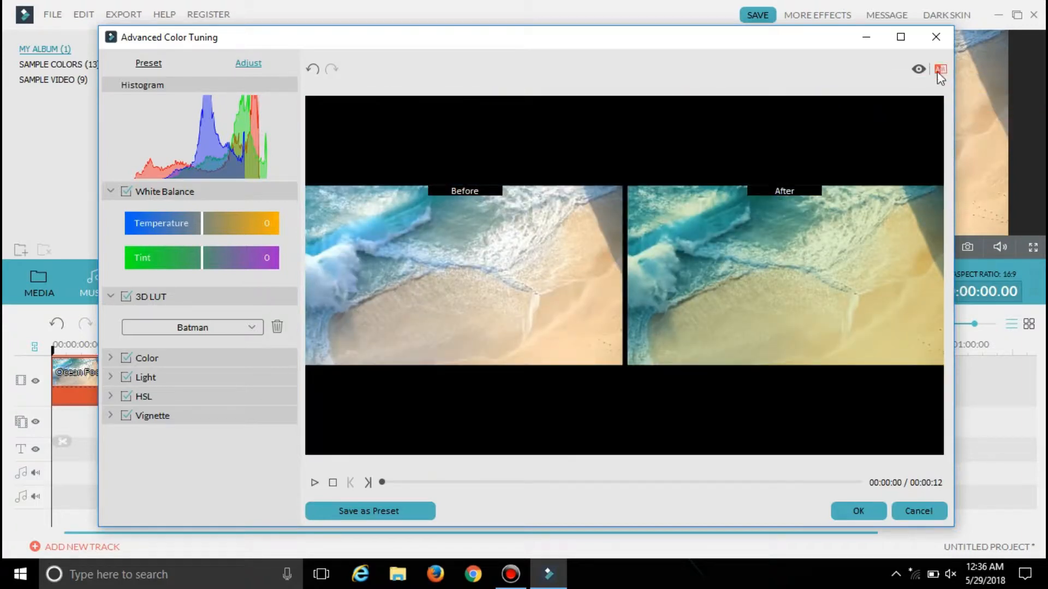
click(940, 70)
click(936, 119)
click(937, 66)
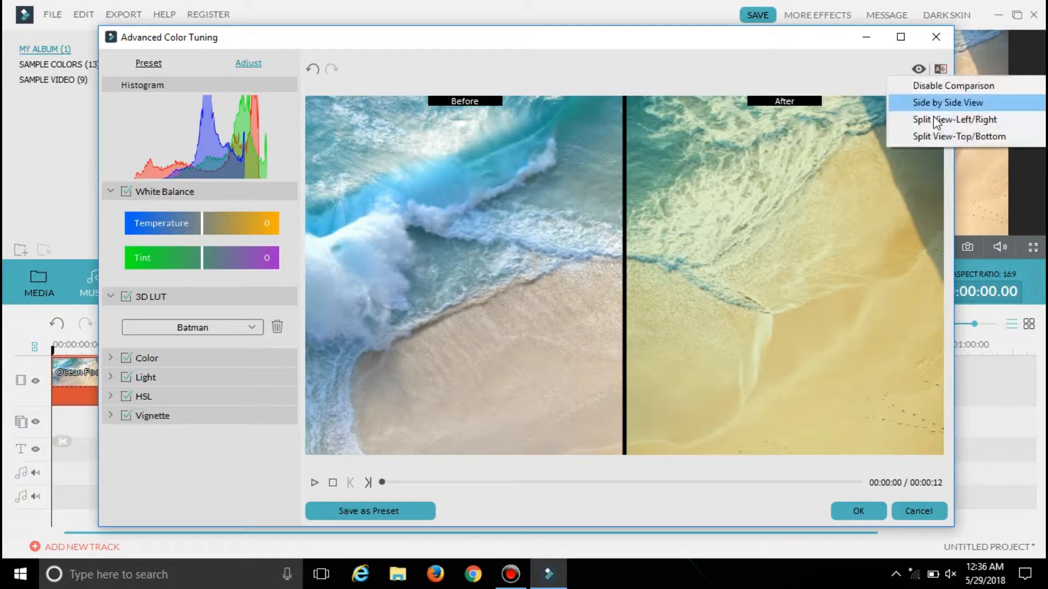
click(937, 136)
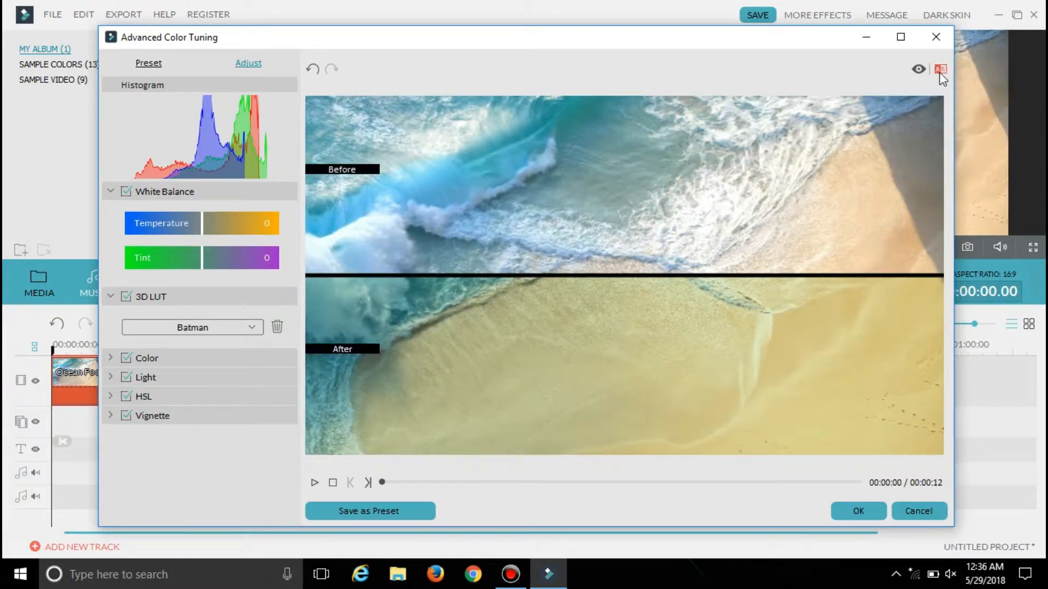
click(939, 73)
click(939, 85)
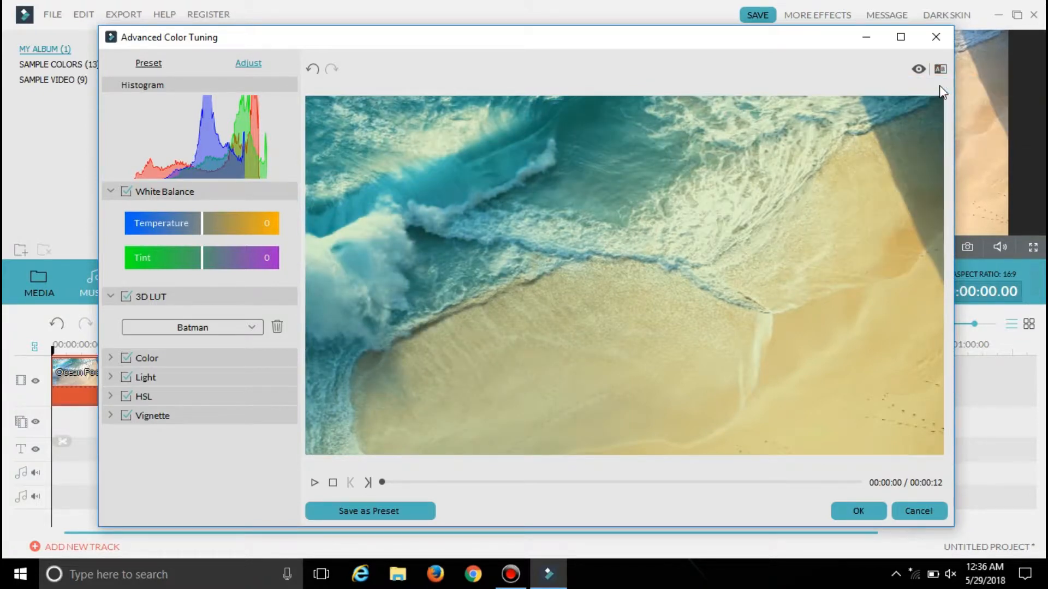
Preview the graded clip and apply the color tuning to it
click(314, 483)
click(857, 511)
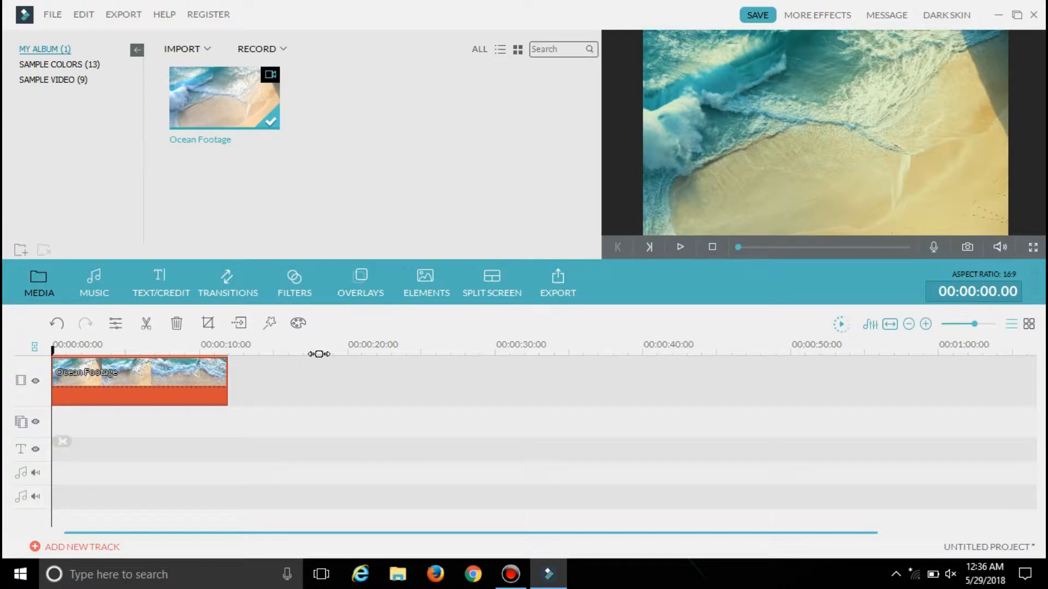
Add the Cinema 21:9 frame overlay at the start of the timeline and extend it to the end of the Ocean Footage clip
click(365, 289)
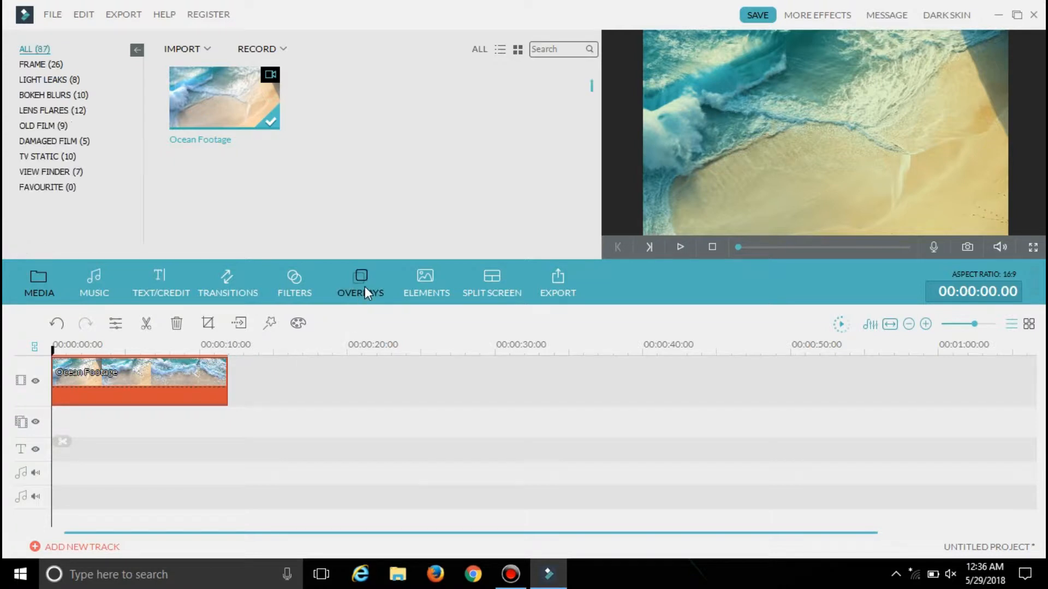
click(61, 67)
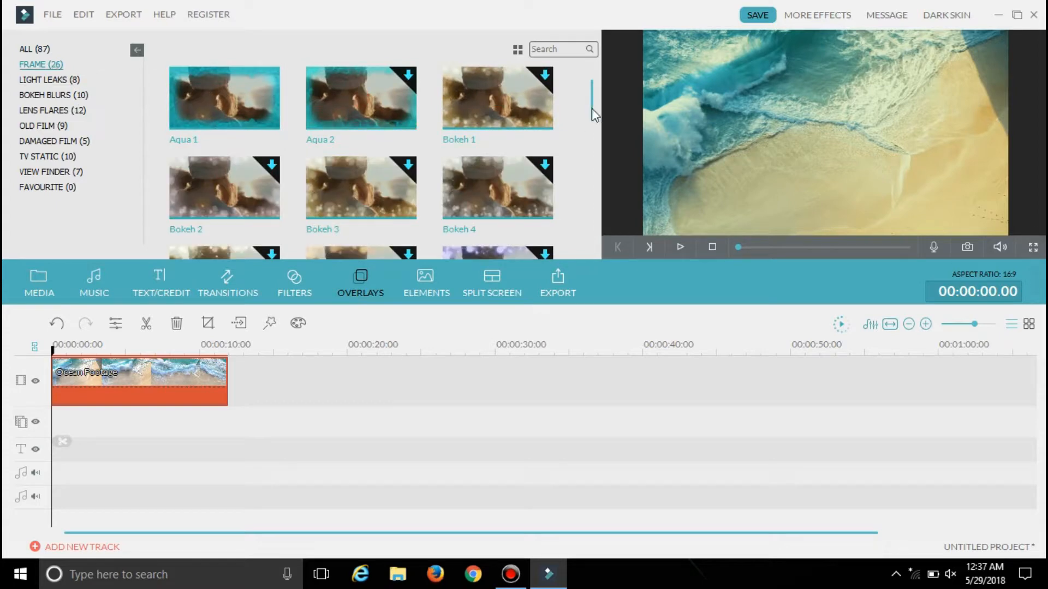
drag(592, 110, 579, 264)
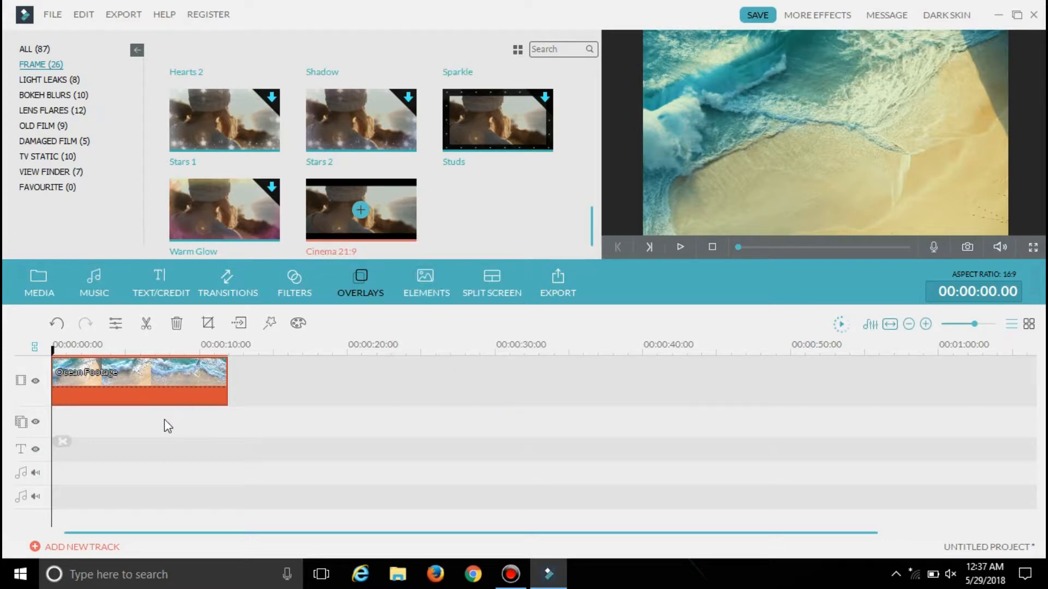
drag(91, 448, 56, 443)
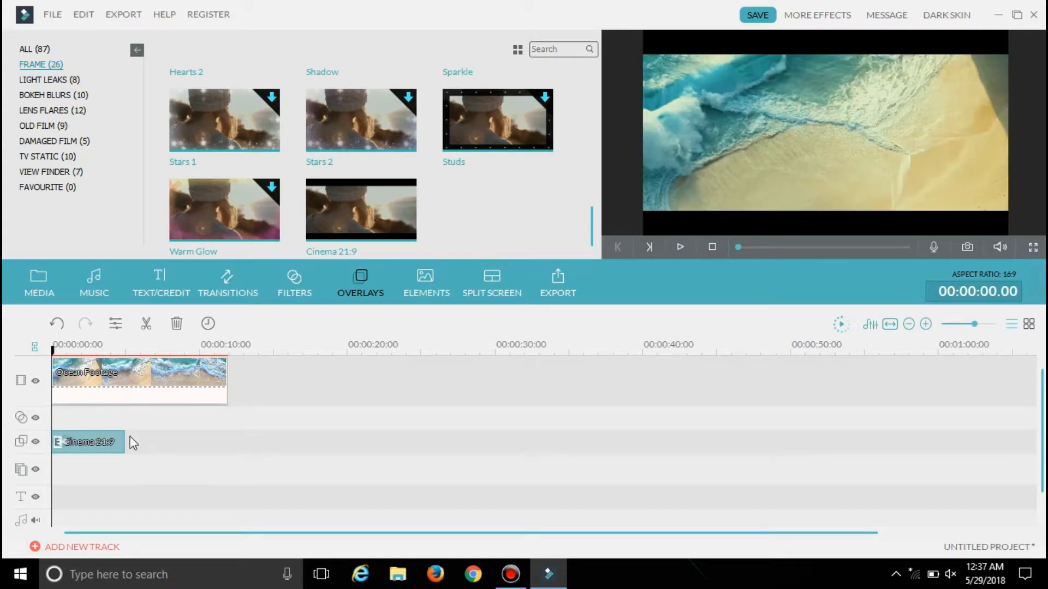
drag(125, 441, 228, 441)
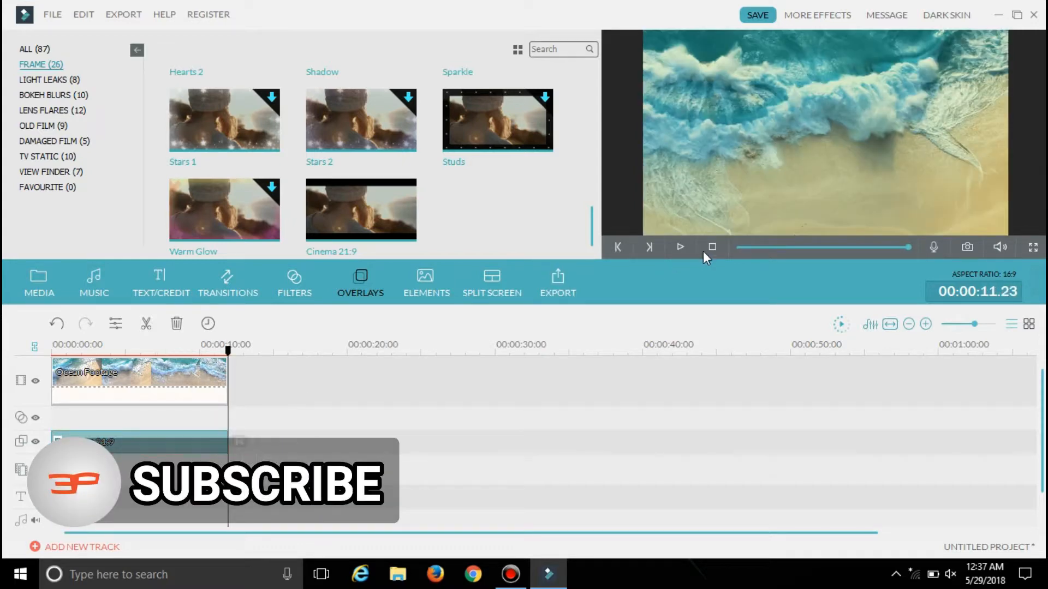
click(711, 247)
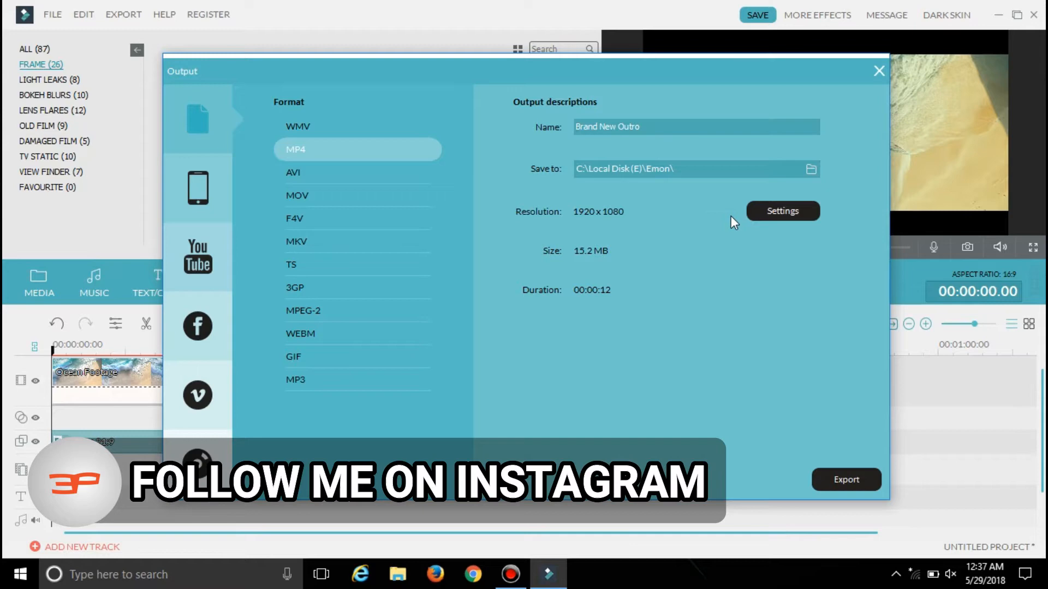
Accept the best-quality H.264 settings at 1920 x 1080 and 25 fps, and export the video as MP4 named Brand New Outro
click(781, 212)
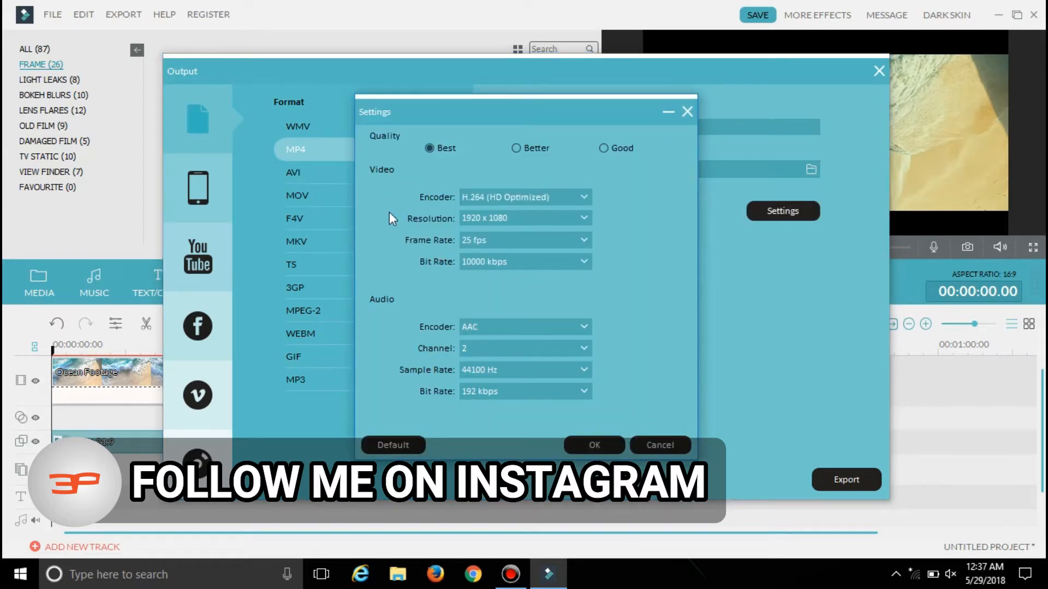
click(595, 447)
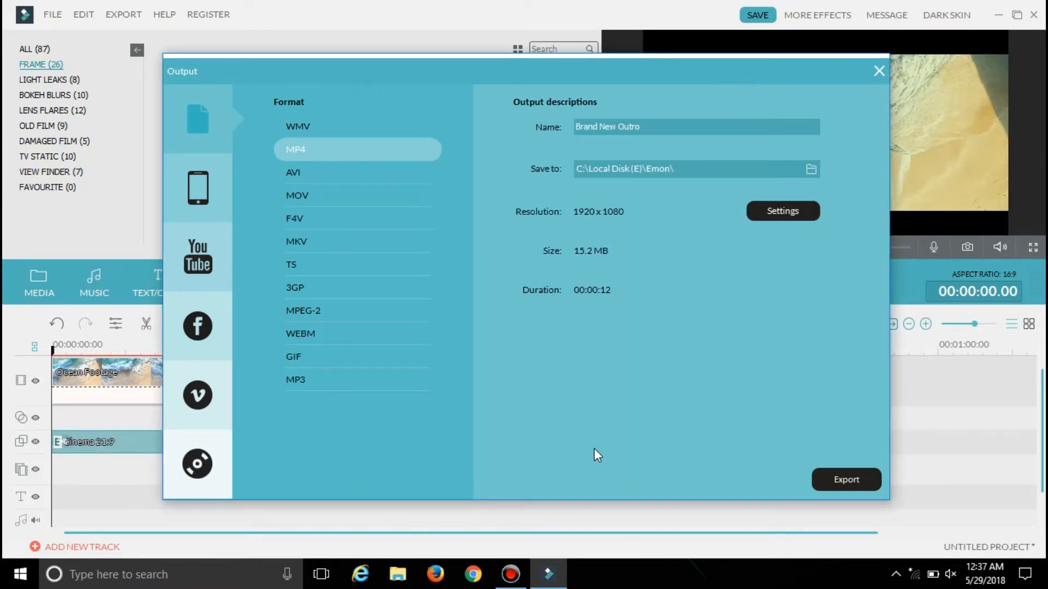
click(829, 480)
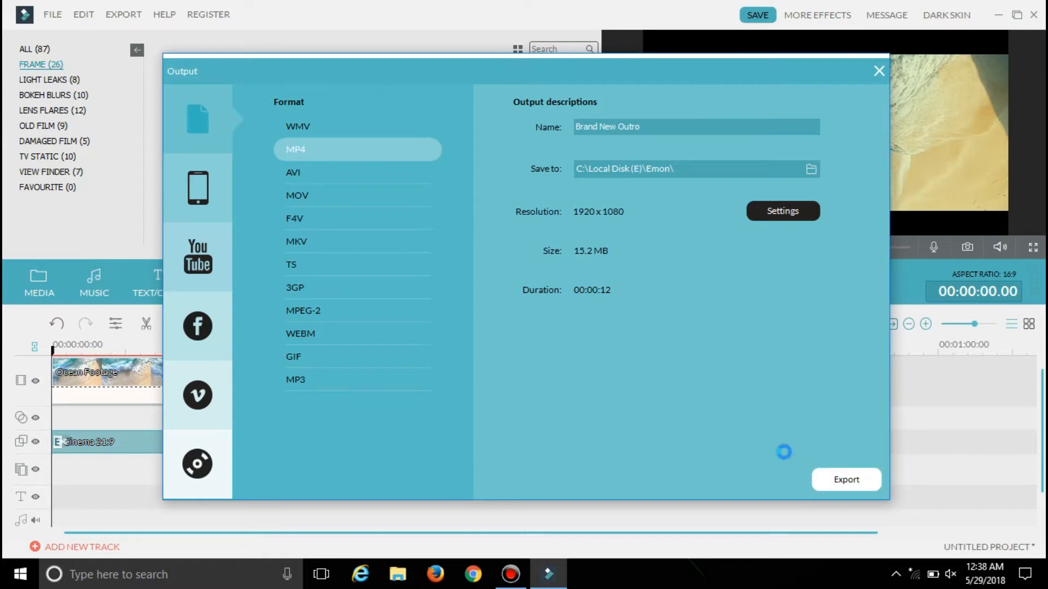